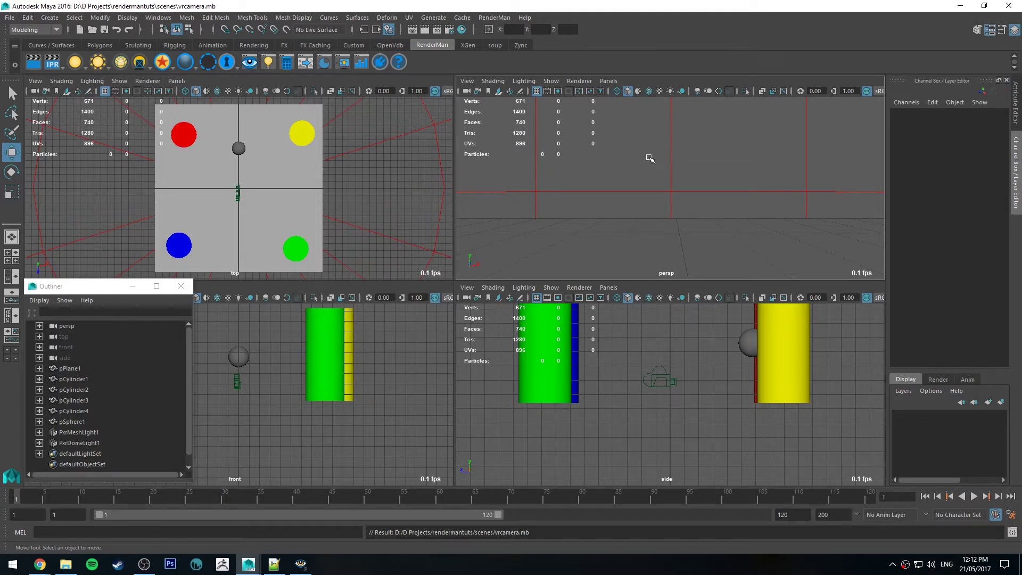
# - Maximize the perspective view and tumble it until all four cylinders and the sphere are visible
pyautogui.press('space')
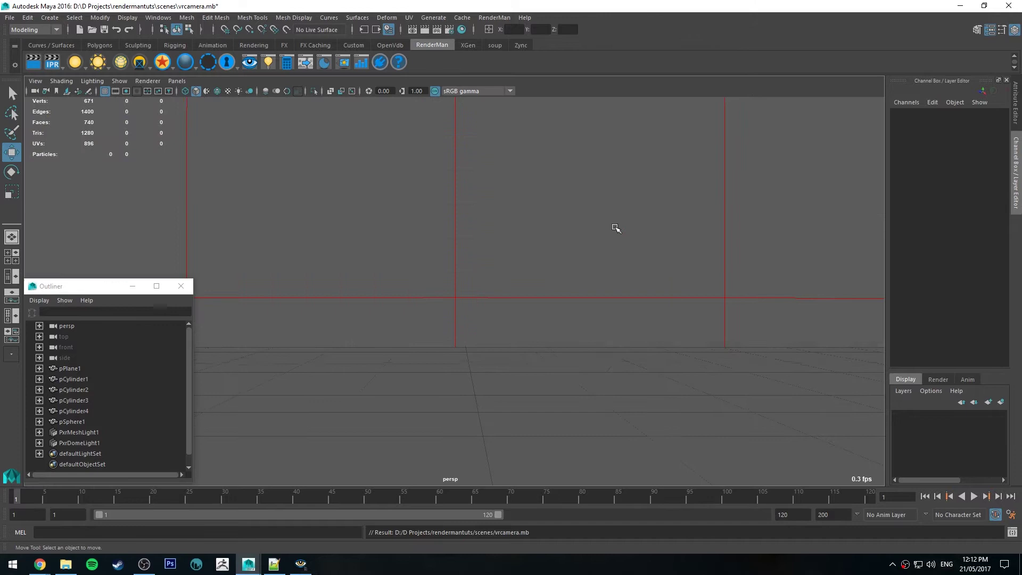
pyautogui.keyDown('alt'); pyautogui.moveTo(589, 222); pyautogui.dragTo(589, 240); pyautogui.keyUp('alt')
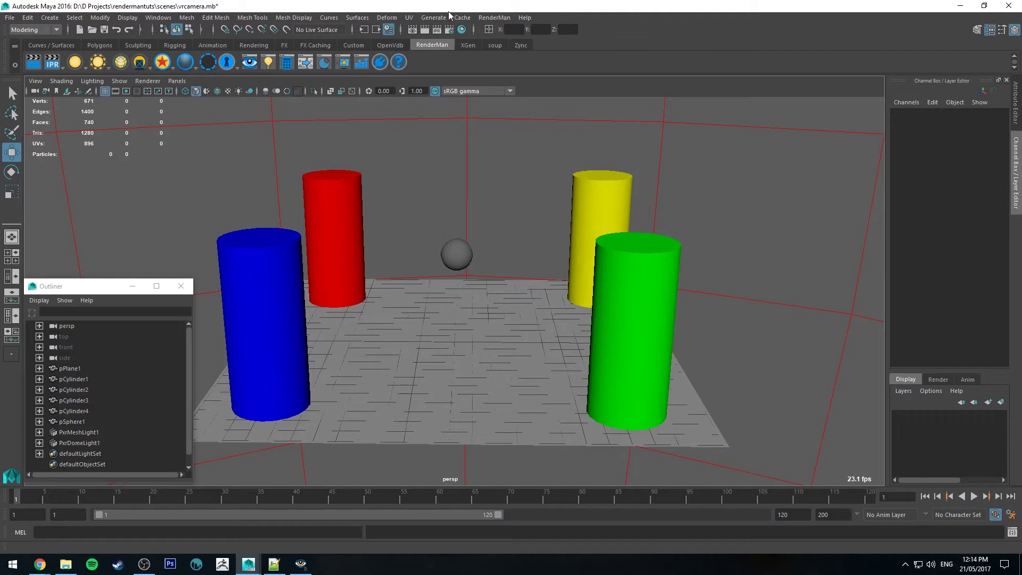
# - In Render Settings, set the image width and height to 1000 × 1000 pixels
pyautogui.click(450, 29)
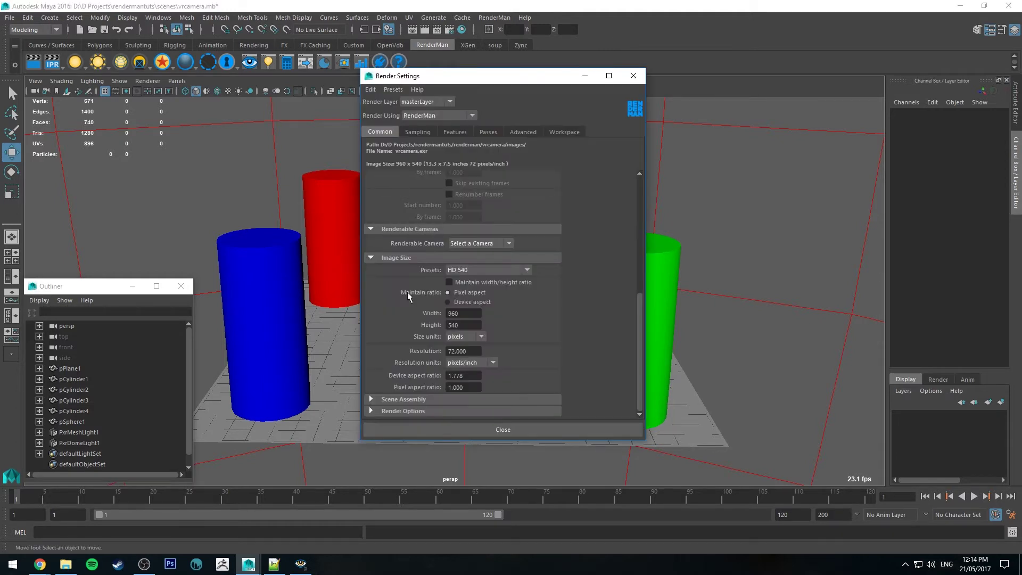
pyautogui.click(472, 312)
pyautogui.write('100')
pyautogui.press('Tab')
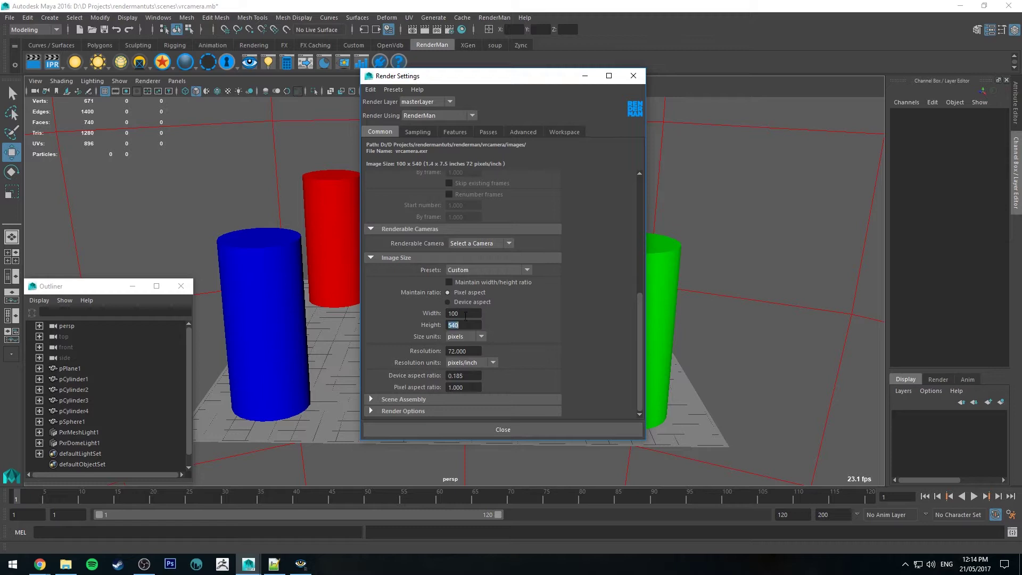
pyautogui.click(465, 313)
pyautogui.write('0')
pyautogui.press('Tab')
pyautogui.write('1')
pyautogui.press('Return')
# - Set the RenderMan Features projection type to OmnidirectionalStereo, then close Render Settings
pyautogui.click(476, 312)
pyautogui.click(426, 133)
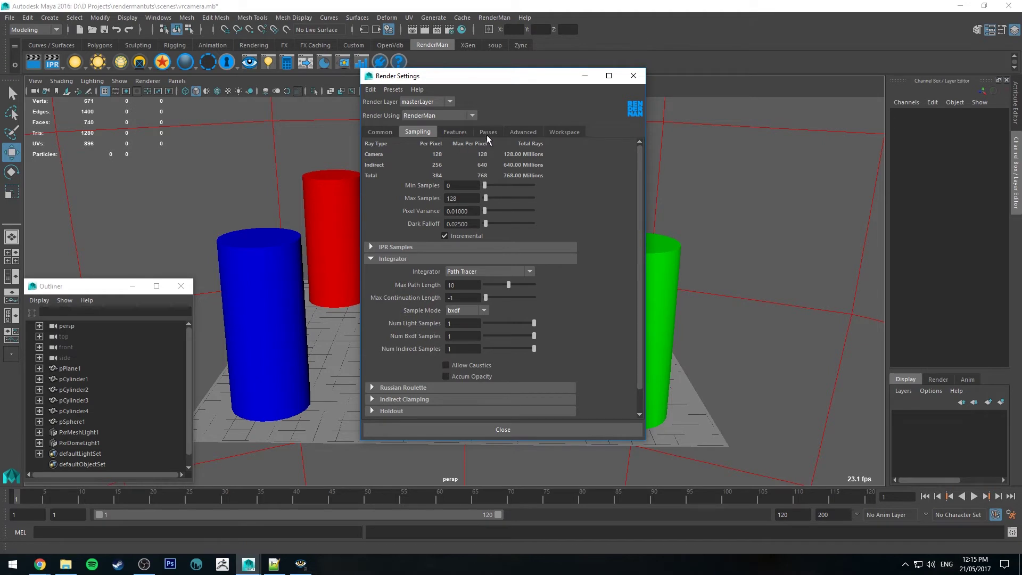
pyautogui.click(454, 131)
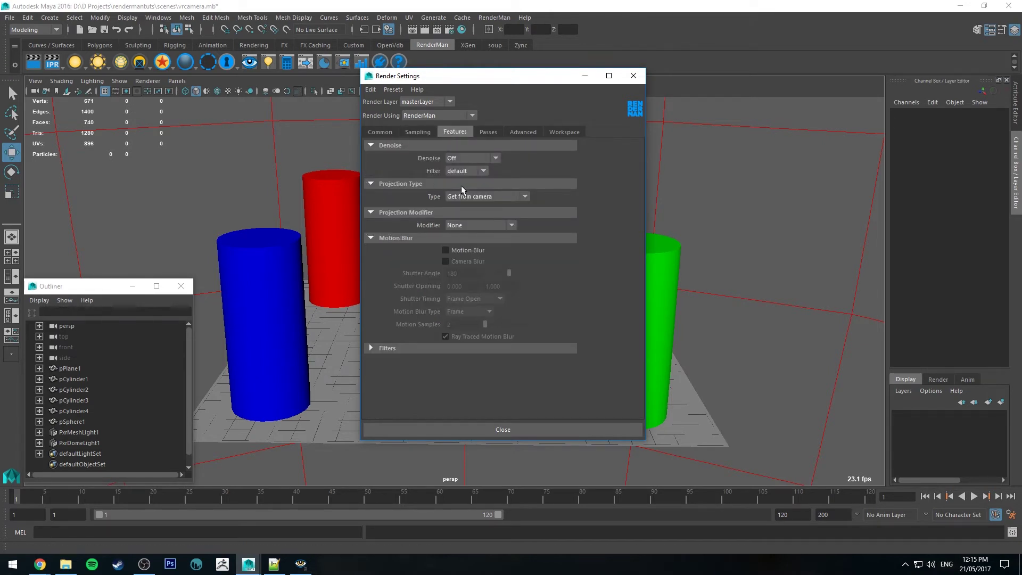
pyautogui.click(475, 198)
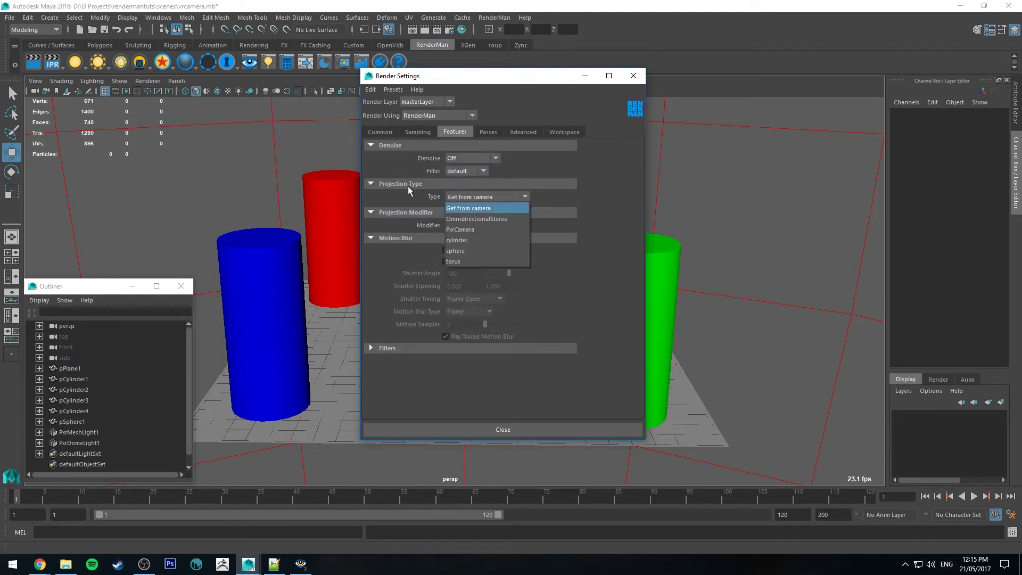
pyautogui.click(490, 219)
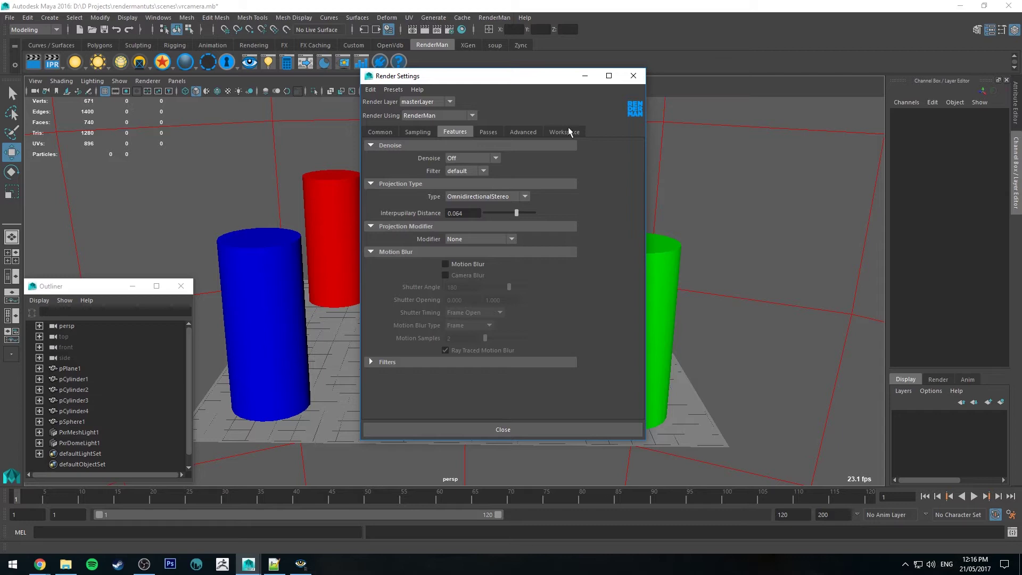
pyautogui.click(633, 75)
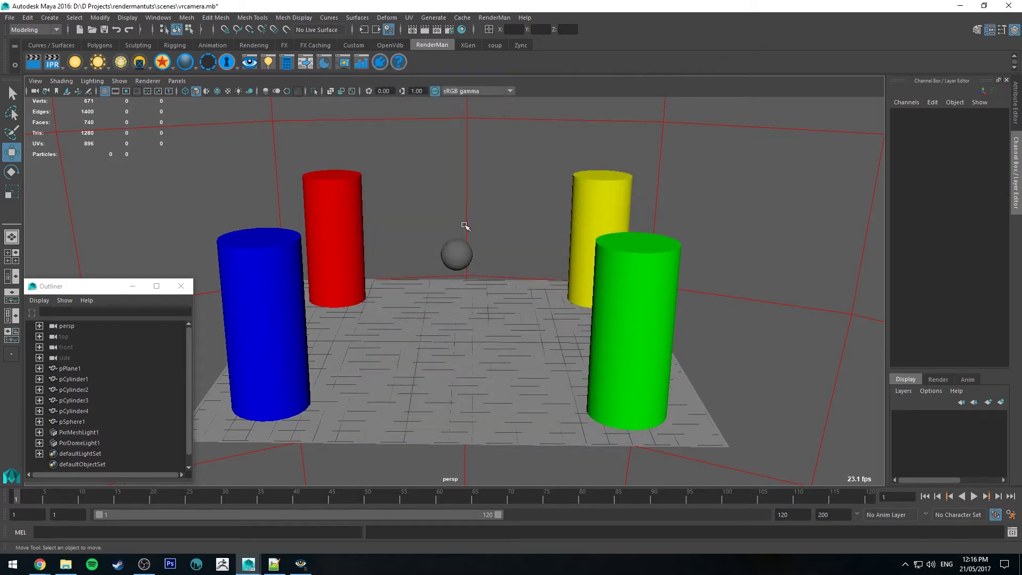
# - Move the persp camera down to the scene centre and zero its X and Y rotation
pyautogui.press('space')
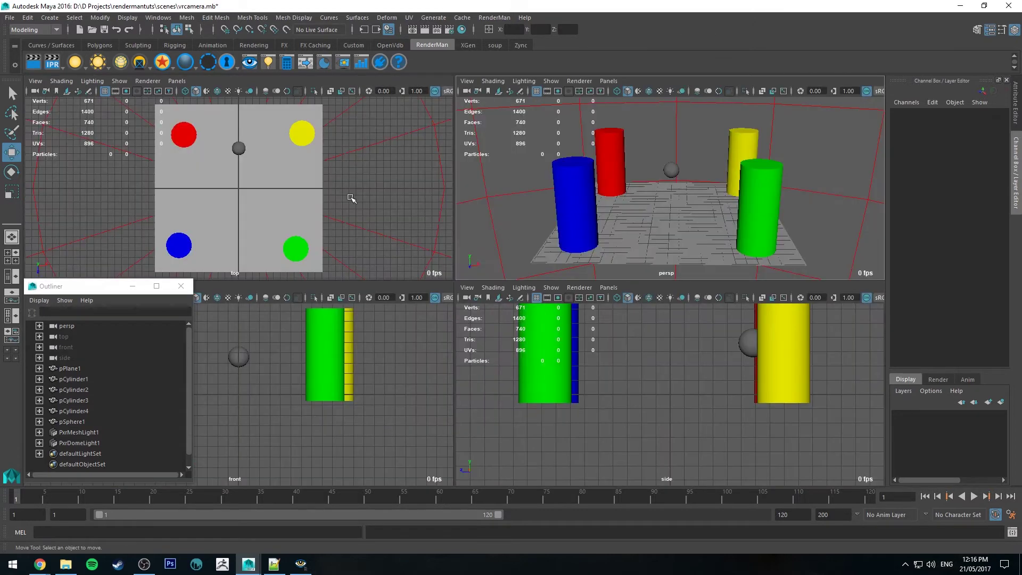
pyautogui.click(98, 325)
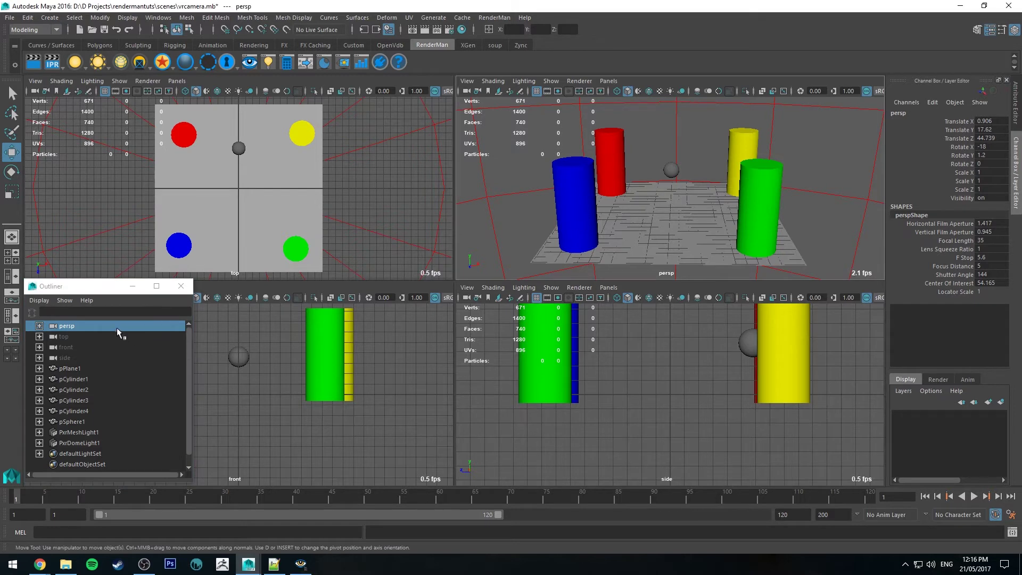
pyautogui.click(346, 371)
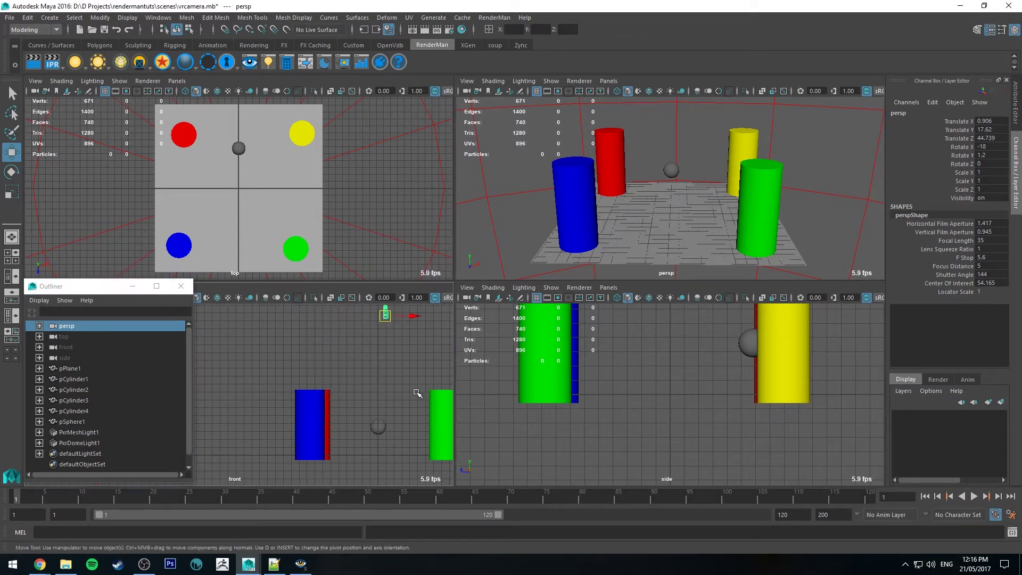
pyautogui.moveTo(388, 318); pyautogui.dragTo(379, 436)
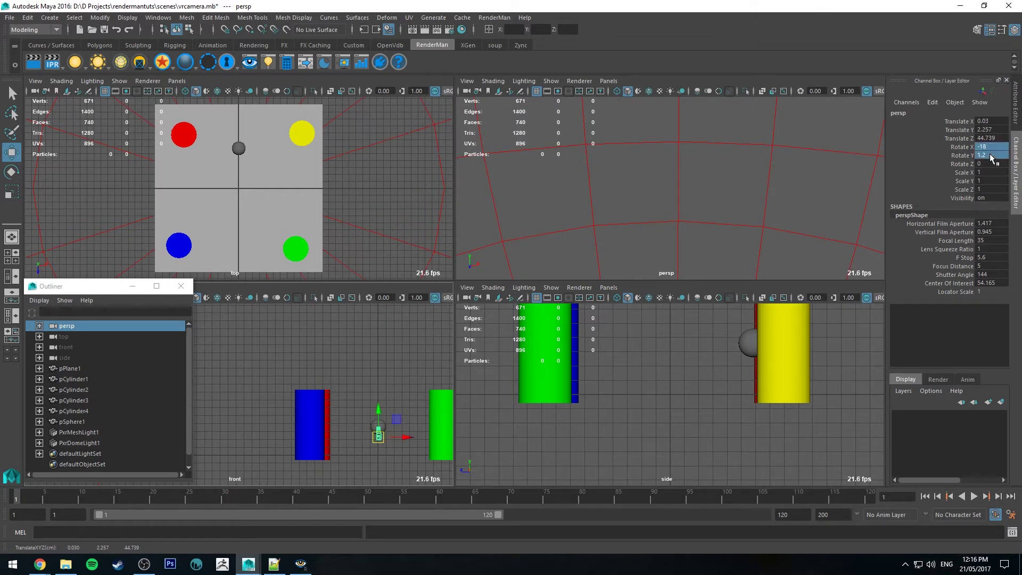
pyautogui.moveTo(989, 146); pyautogui.dragTo(991, 155)
pyautogui.write('0')
pyautogui.press('Return')
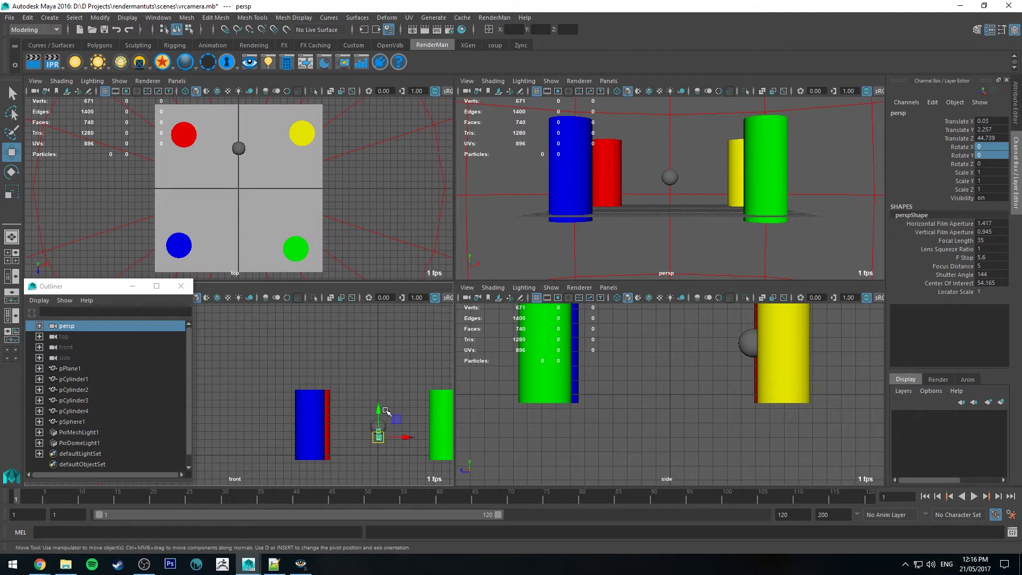
# - Fine-tune the persp camera height to cylinder level and save the scene as vrcamera.mb
pyautogui.moveTo(379, 411); pyautogui.dragTo(378, 398)
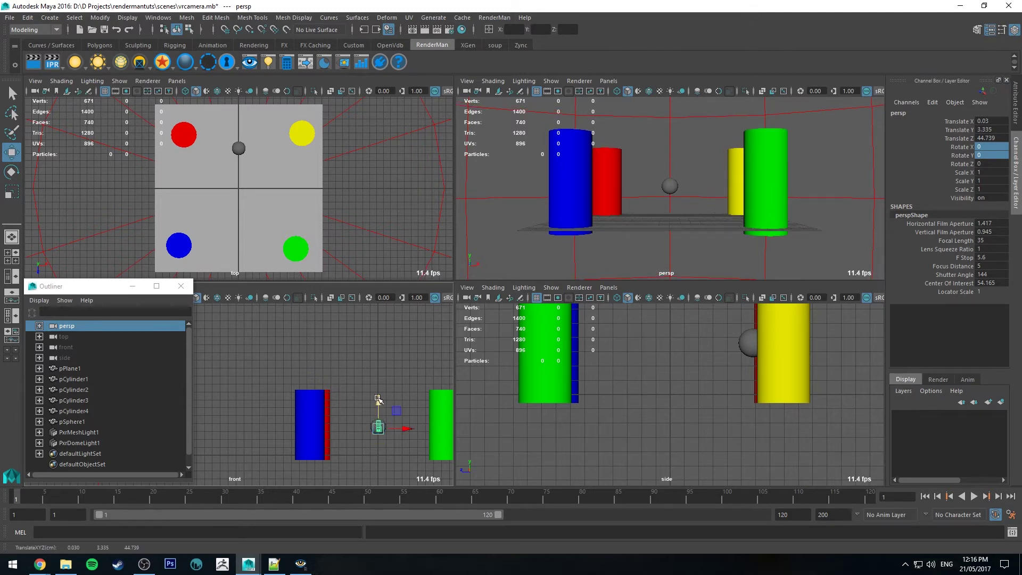
pyautogui.click(420, 344)
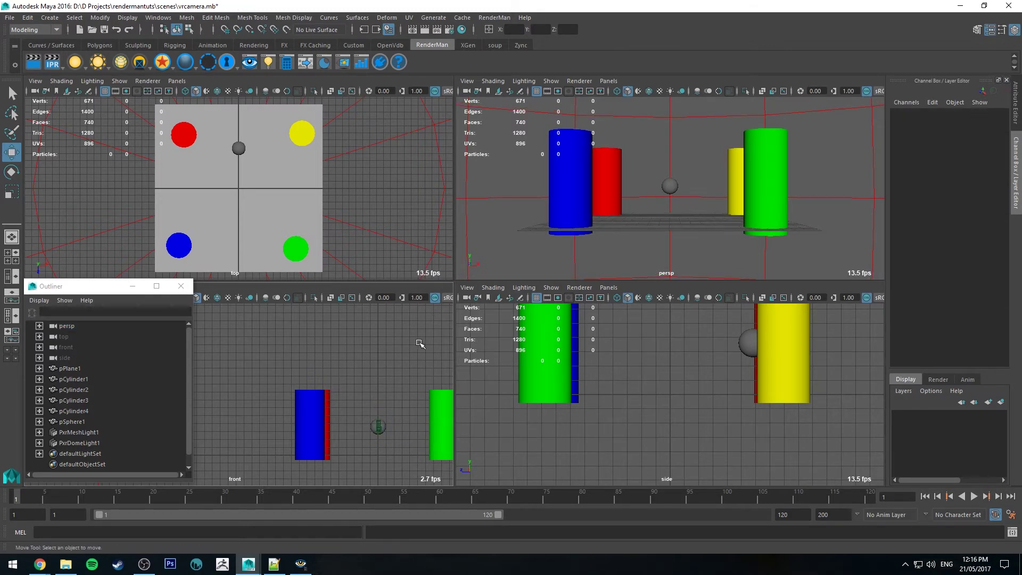
pyautogui.click(379, 429)
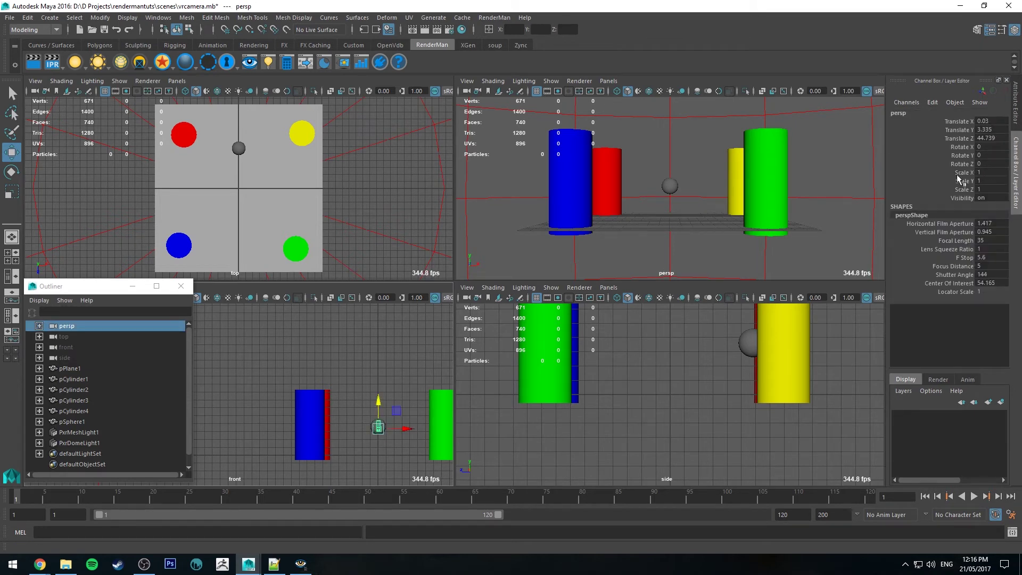
pyautogui.moveTo(385, 409); pyautogui.dragTo(382, 414)
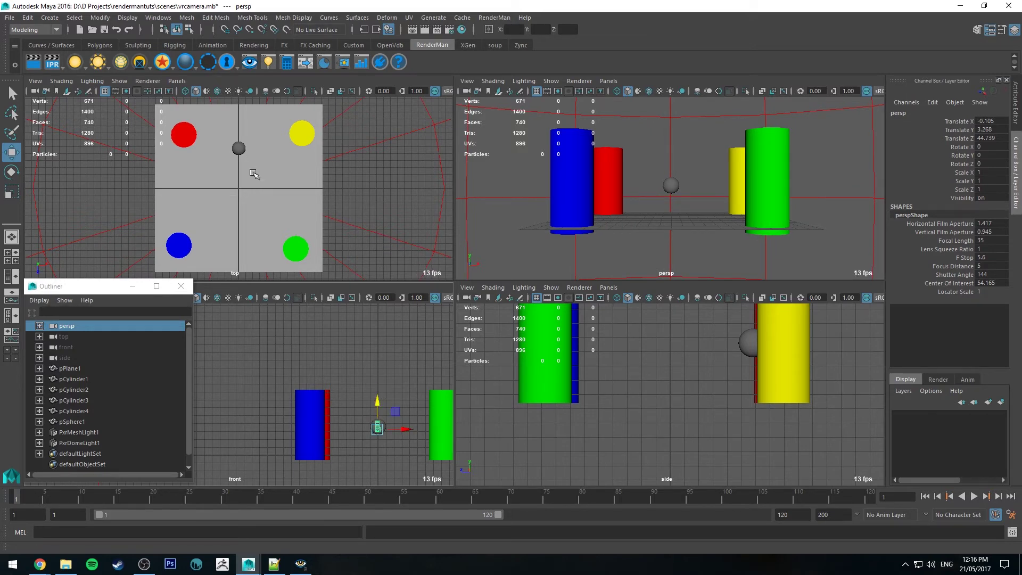
pyautogui.scroll(-3, 259, 179)
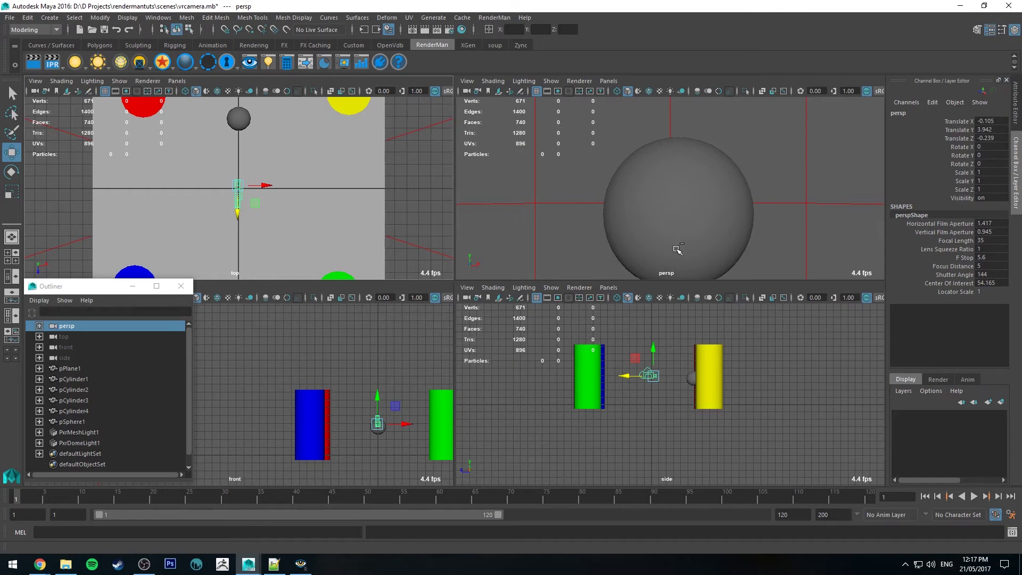
pyautogui.hotkey('ctrl', 's')
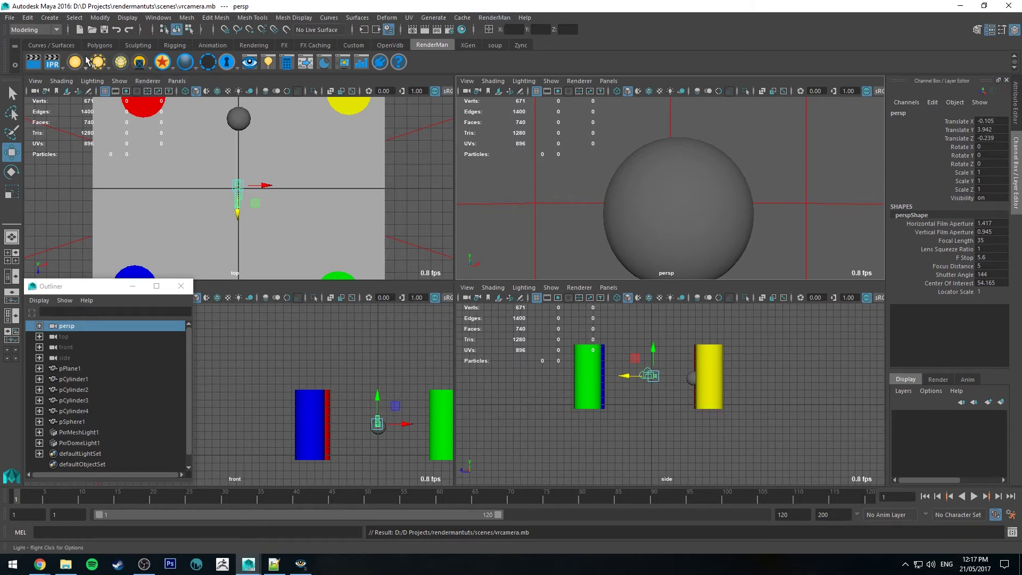
# - Start a RenderMan IPR render, then deselect the camera and select the dome light
pyautogui.click(53, 63)
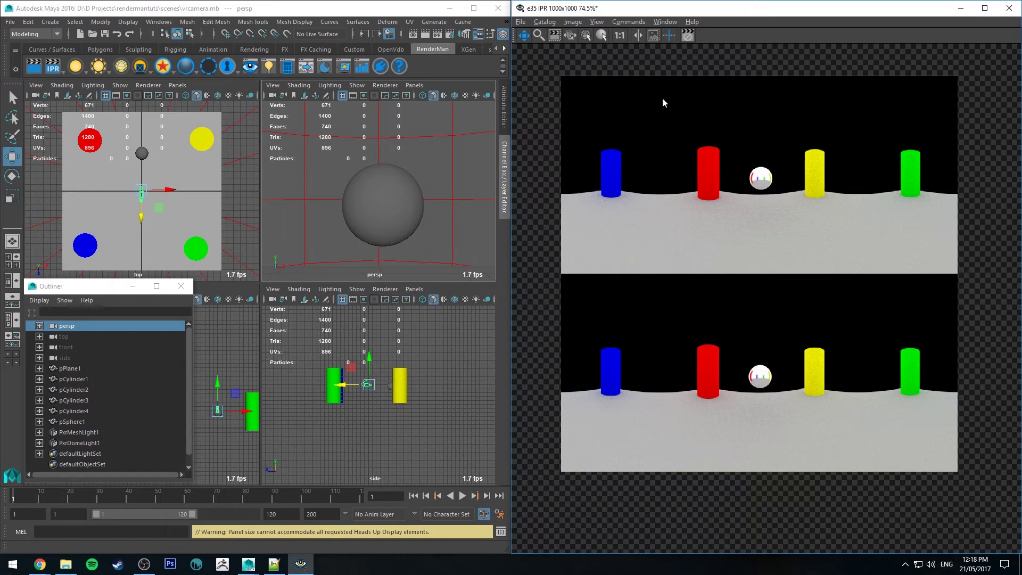
pyautogui.click(437, 133)
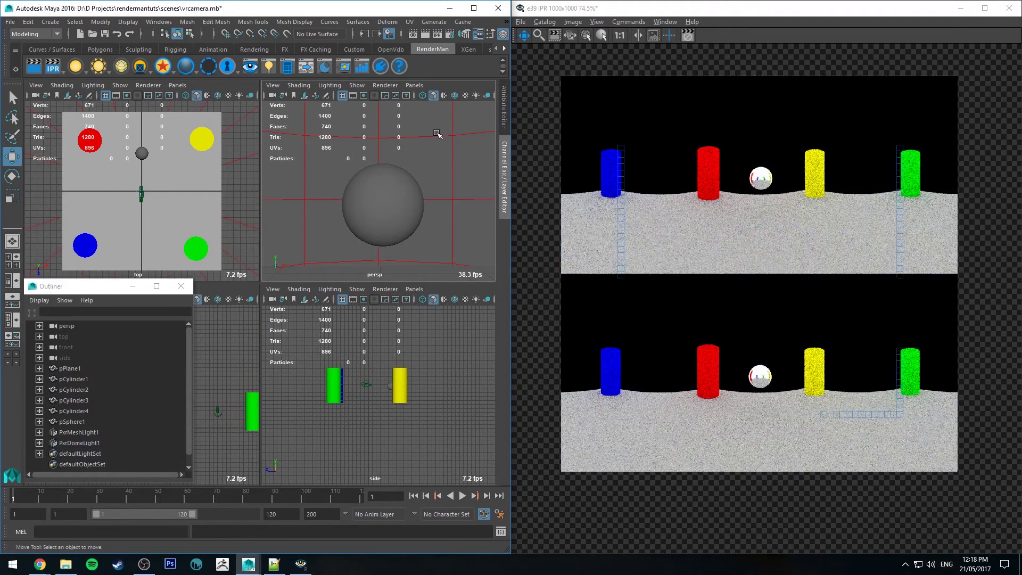
pyautogui.click(439, 136)
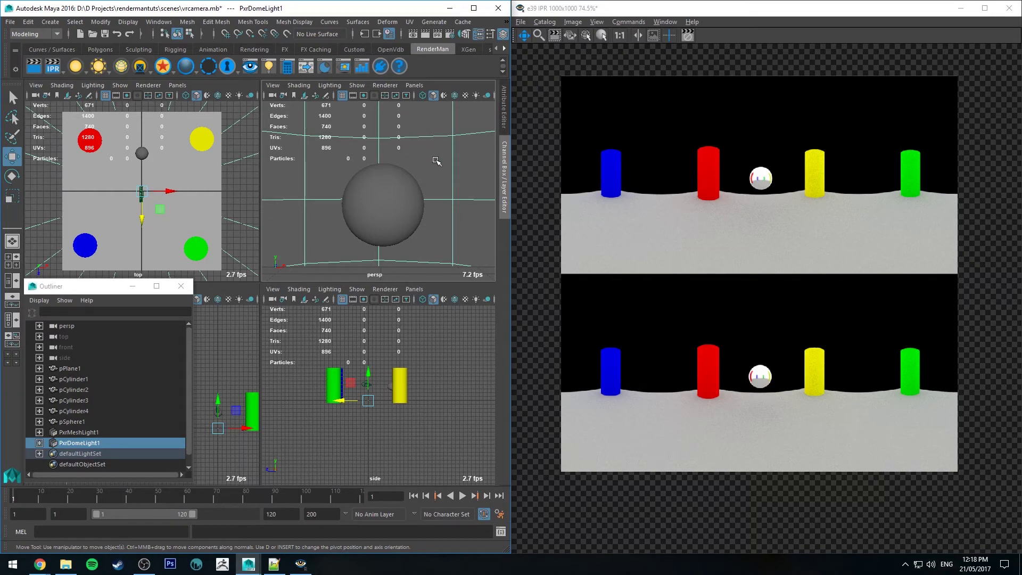
pyautogui.click(440, 139)
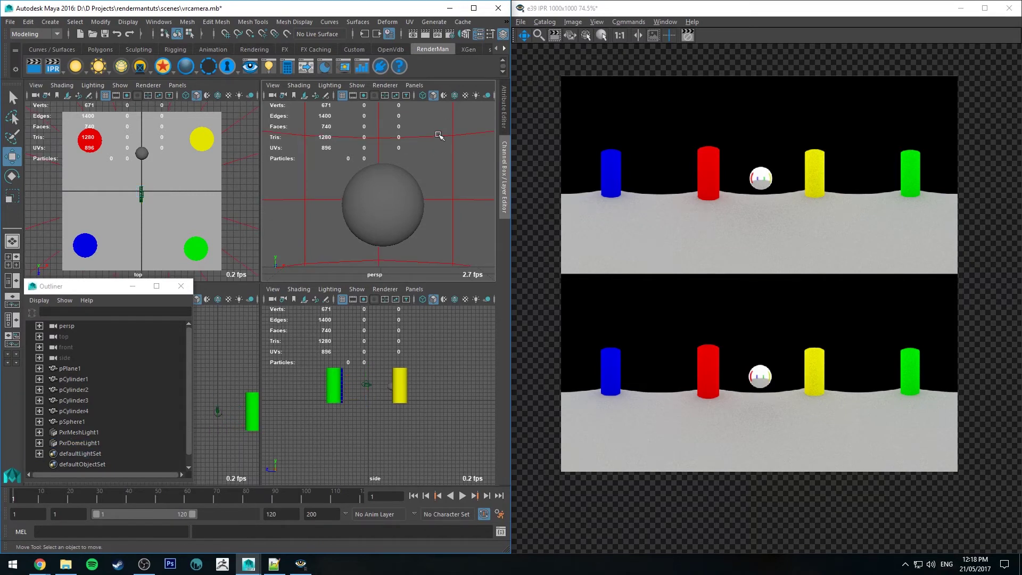